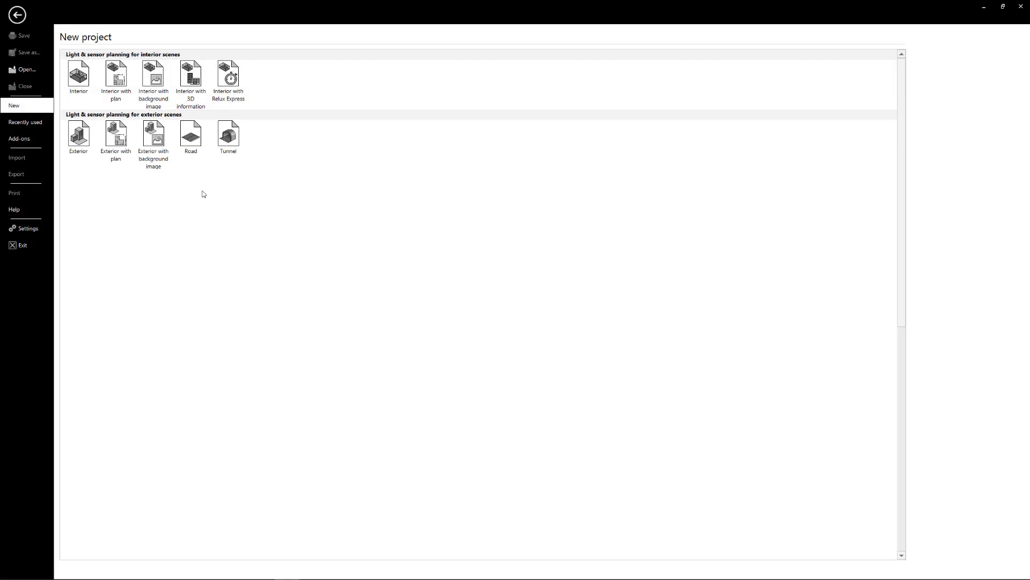
Create a new exterior Road project with the default project data and apply the Extended window layout.
left_click(193, 147)
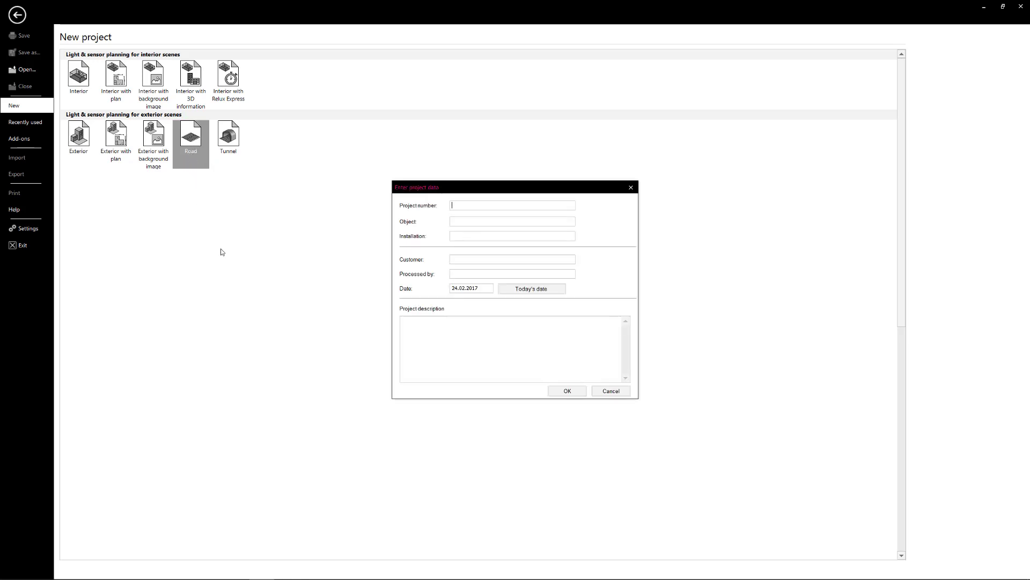
left_click(562, 394)
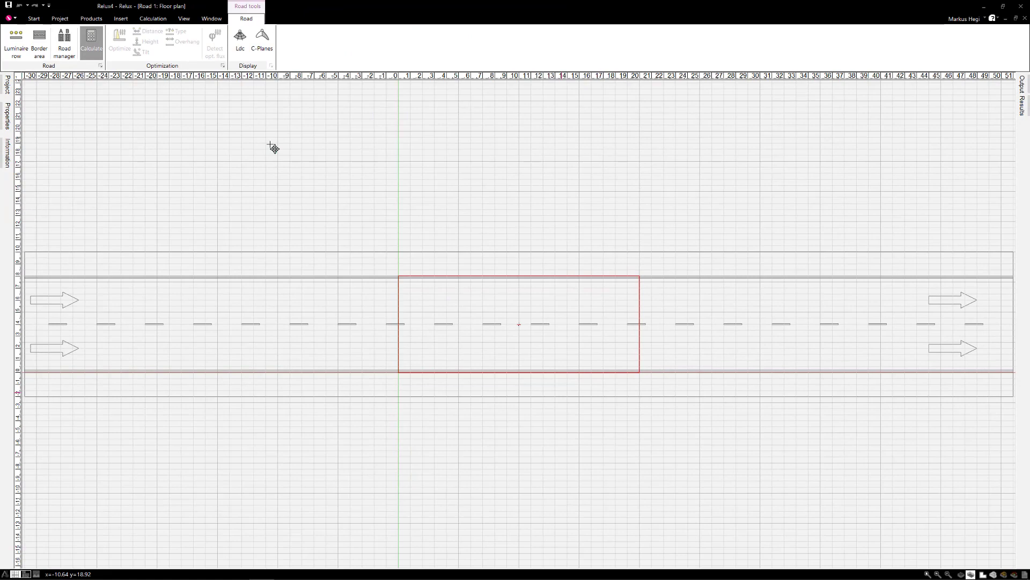
left_click(213, 19)
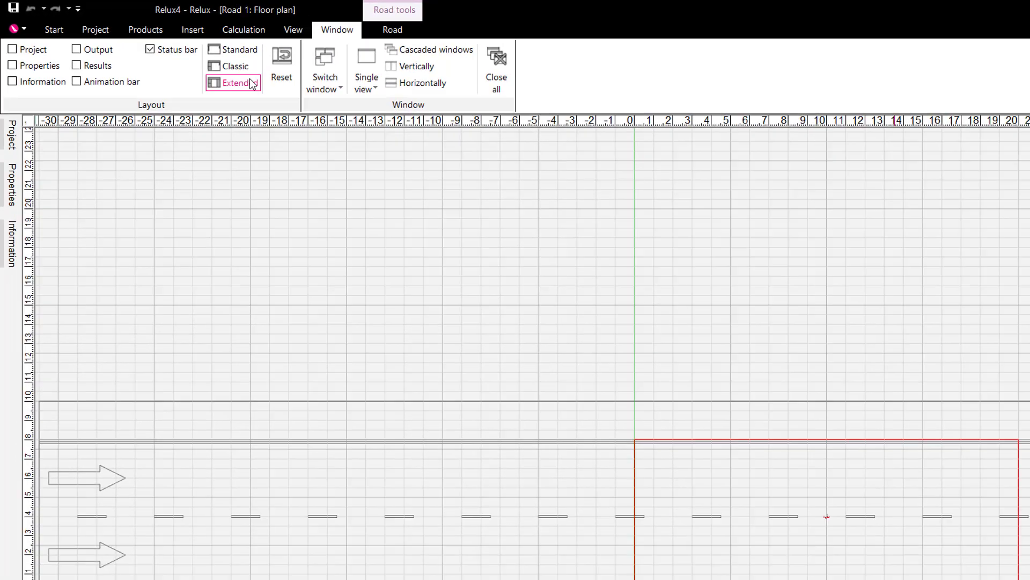
left_click(344, 121)
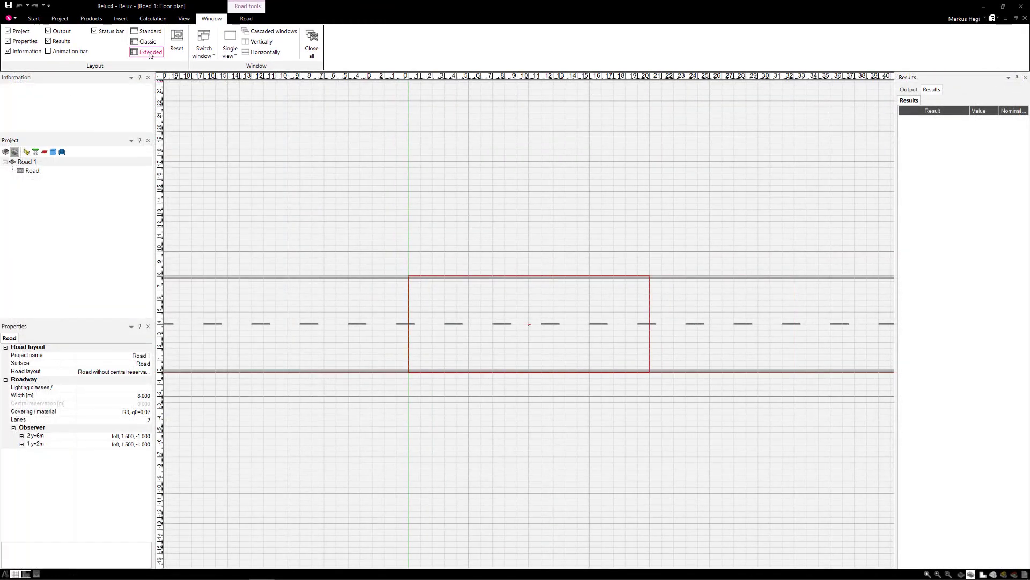
Add a luminaire row using Relux Demo's Outdoor Floodlight Mast Luminaire, item 5XA5824C1A08, from the local product catalogue.
left_click(246, 18)
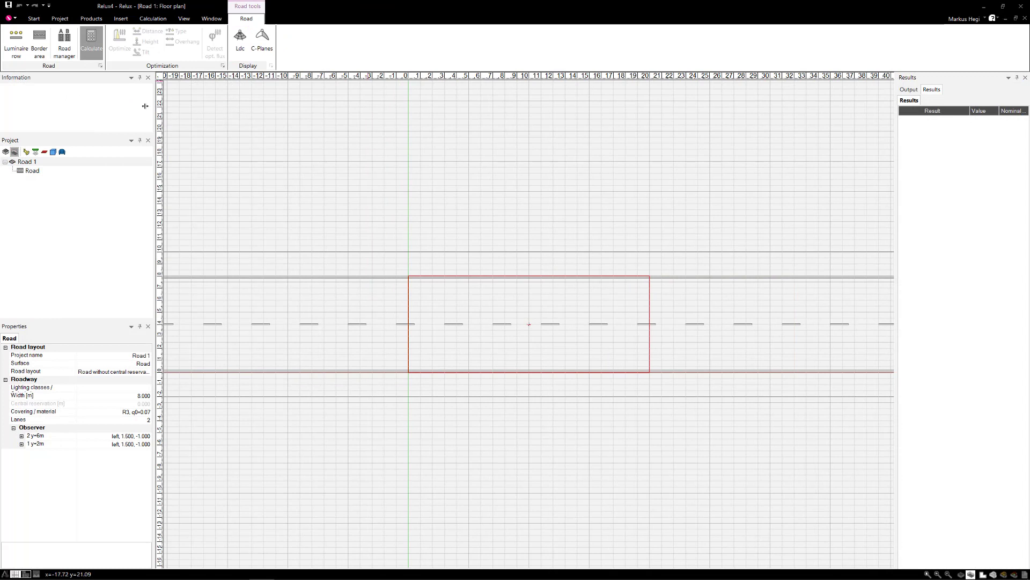
left_click(17, 55)
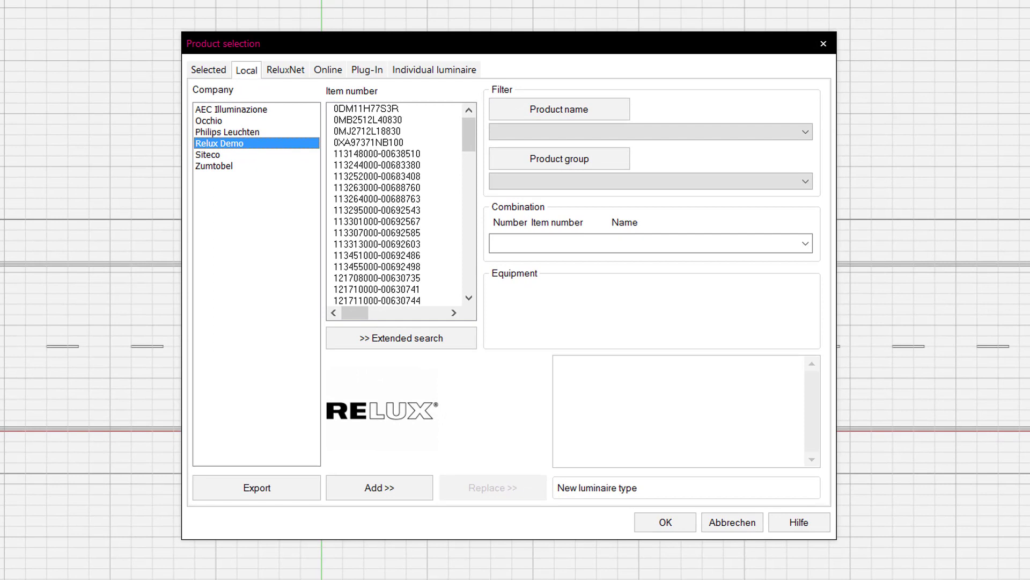
left_click(222, 142)
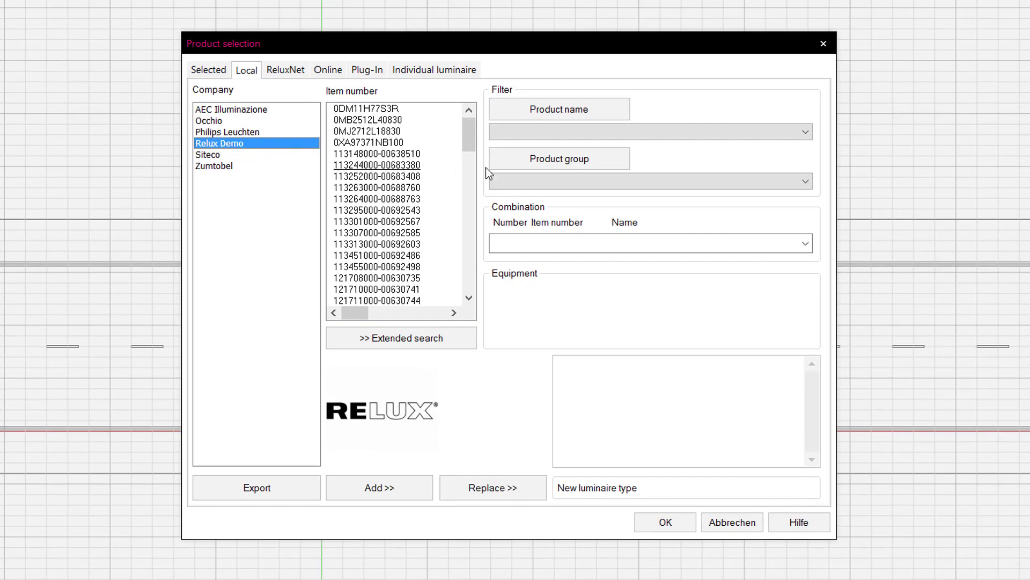
left_click(646, 133)
left_click(604, 367)
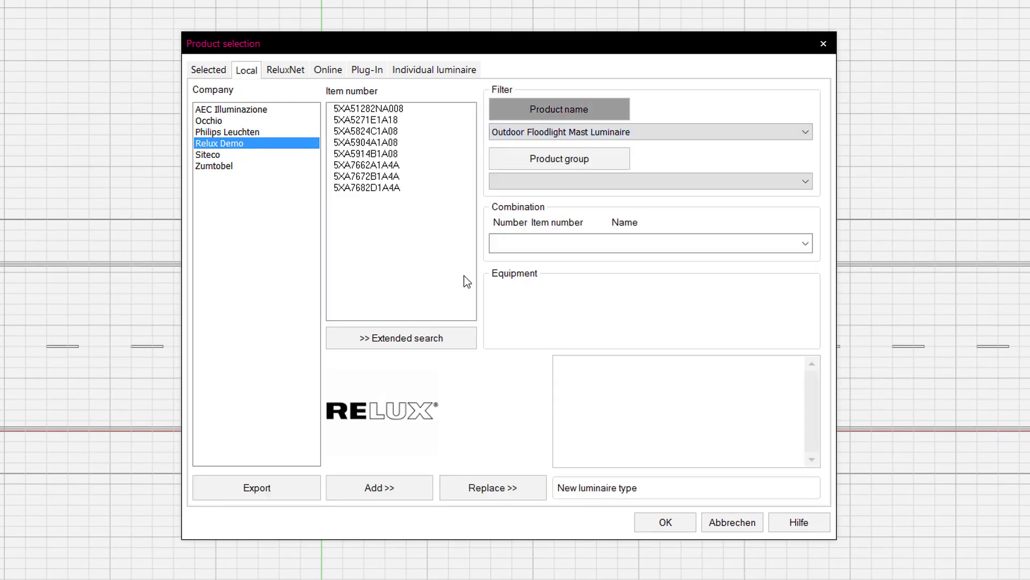
left_click(368, 132)
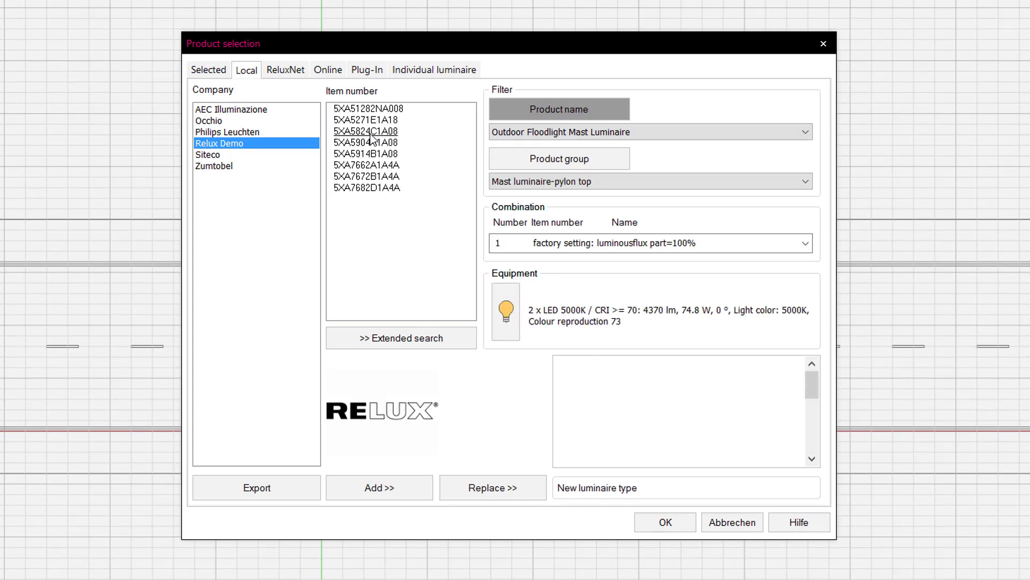
left_click(393, 490)
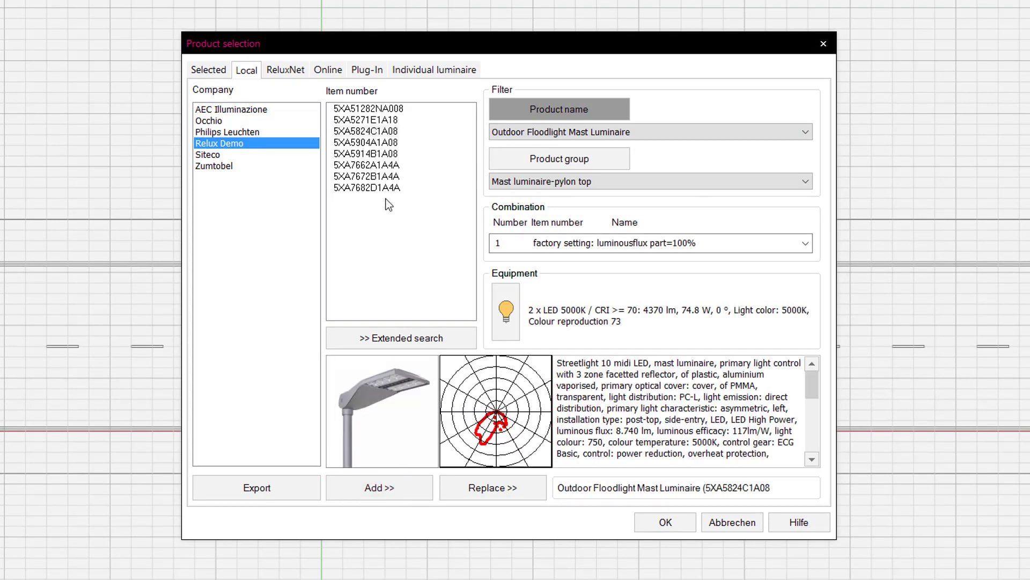
left_click(384, 176)
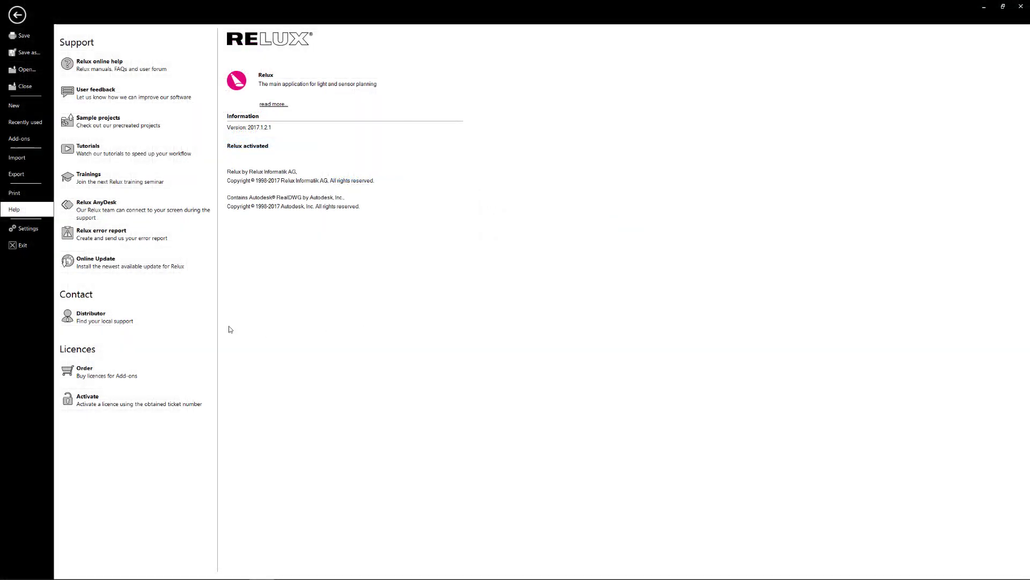
Check for online updates and mark the Ansorg and BRUMBERG luminaire data packages.
left_click(120, 262)
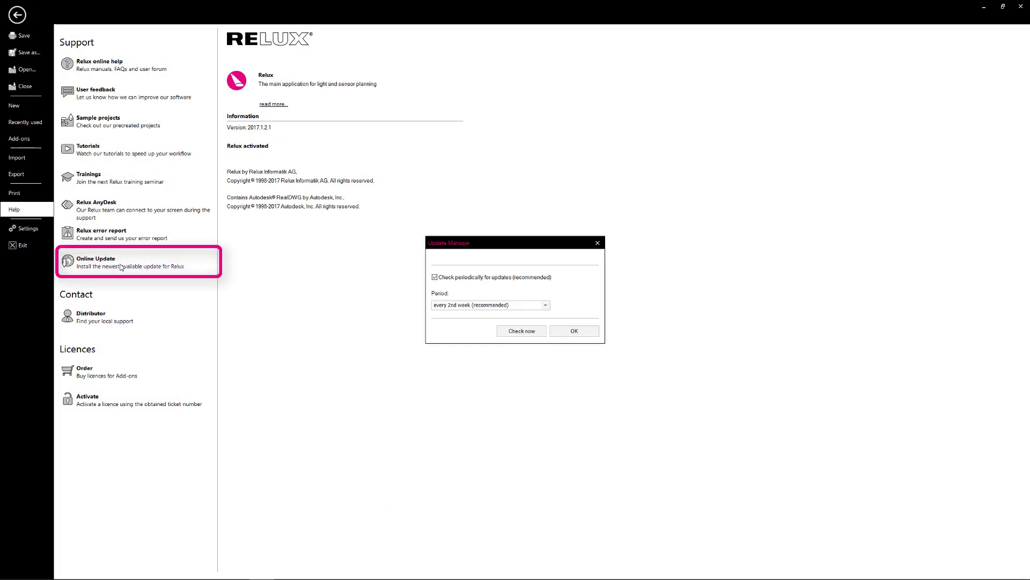
left_click(520, 332)
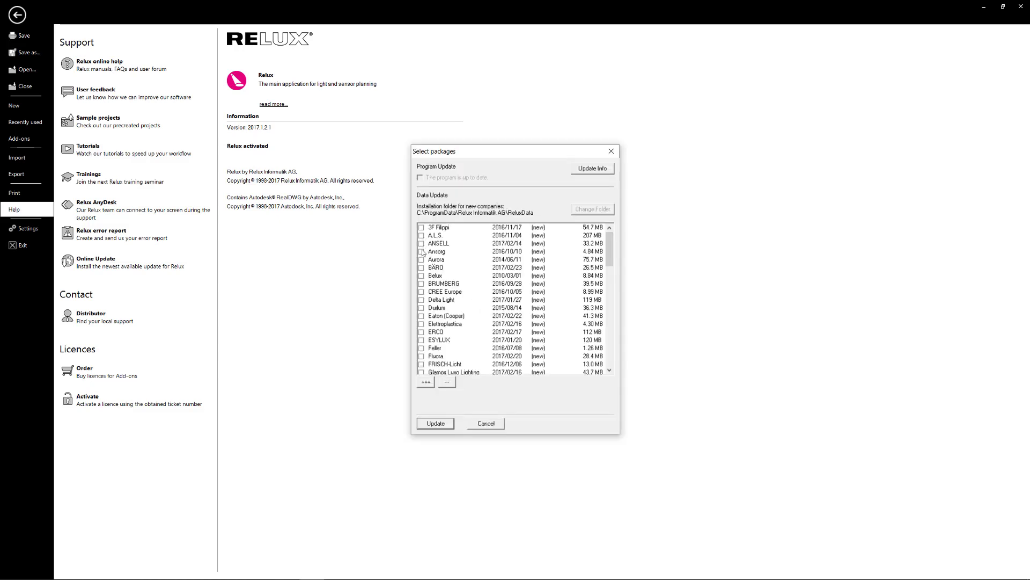
left_click(422, 252)
left_click(422, 283)
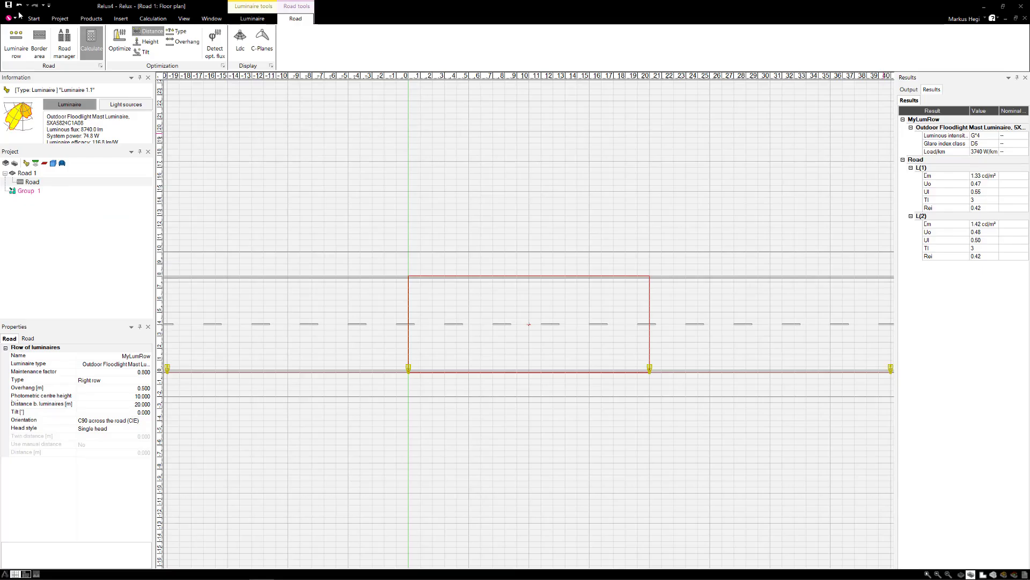
Look up AEC Illuminazione's ECOARKE' OP luminaire in the ReluxNet online catalogue and close the browser window.
left_click(91, 19)
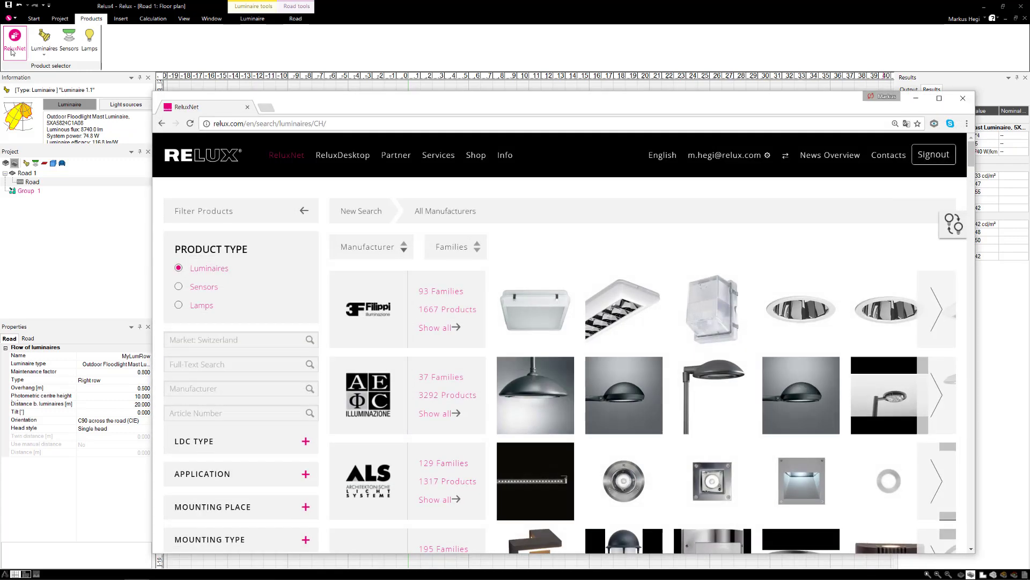
left_click(12, 49)
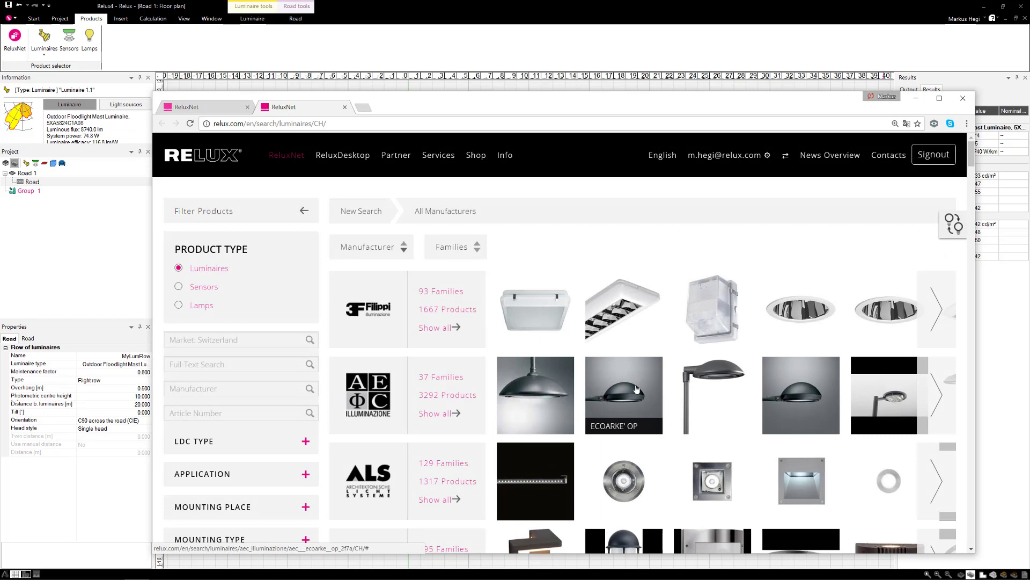
left_click(620, 390)
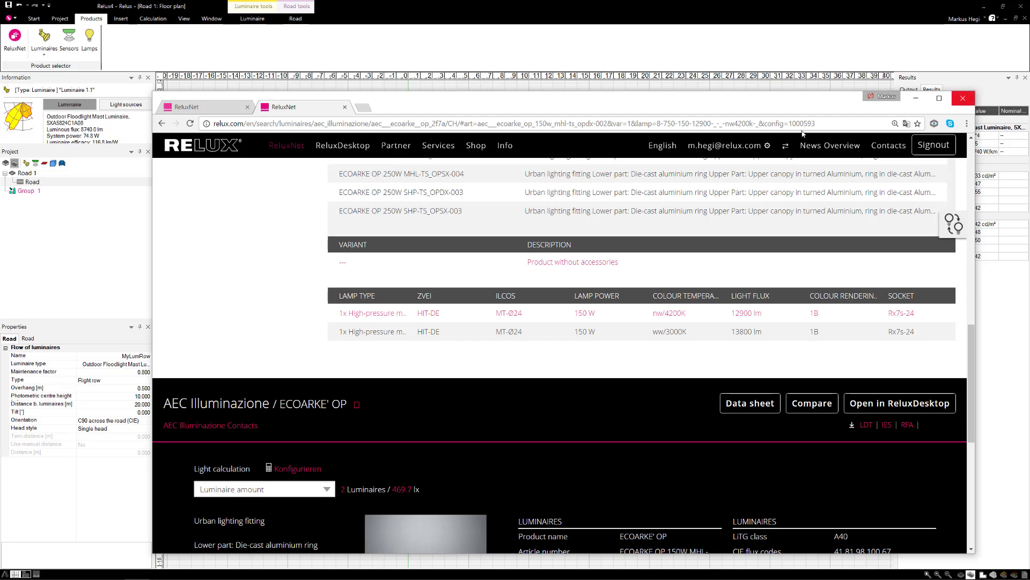
left_click(963, 98)
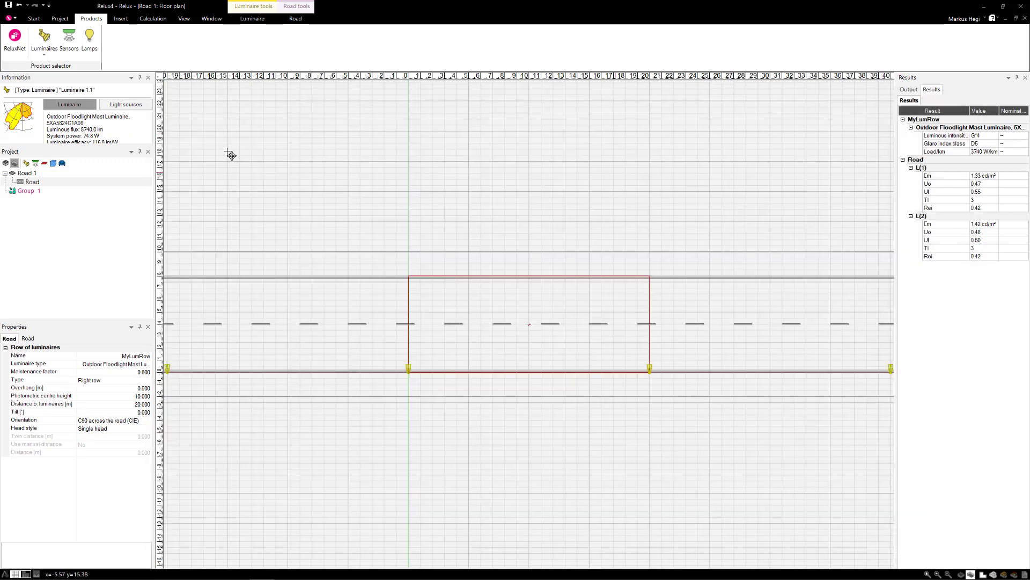
Show the road in the 3D view and display the luminaires' light distribution curves.
left_click(294, 20)
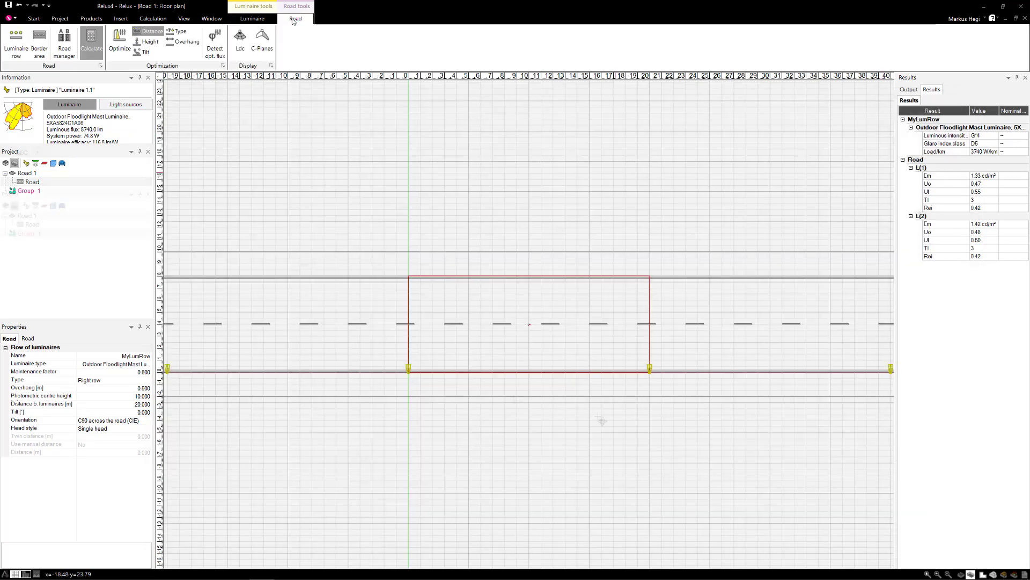
left_click(993, 575)
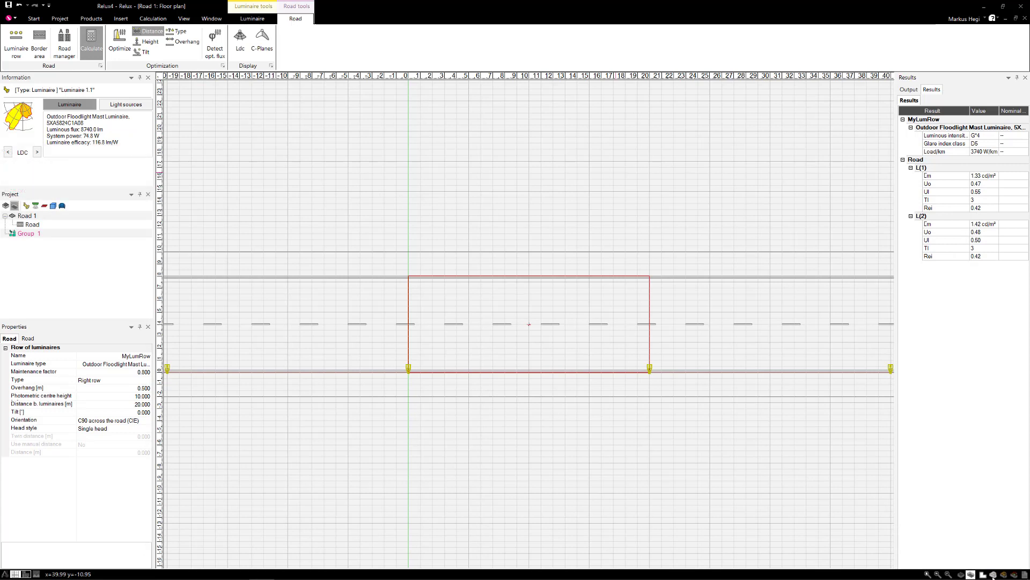
mouse_move(423, 361)
left_mouse_down()
mouse_move(405, 349)
mouse_move(460, 356)
mouse_move(441, 366)
left_mouse_up()
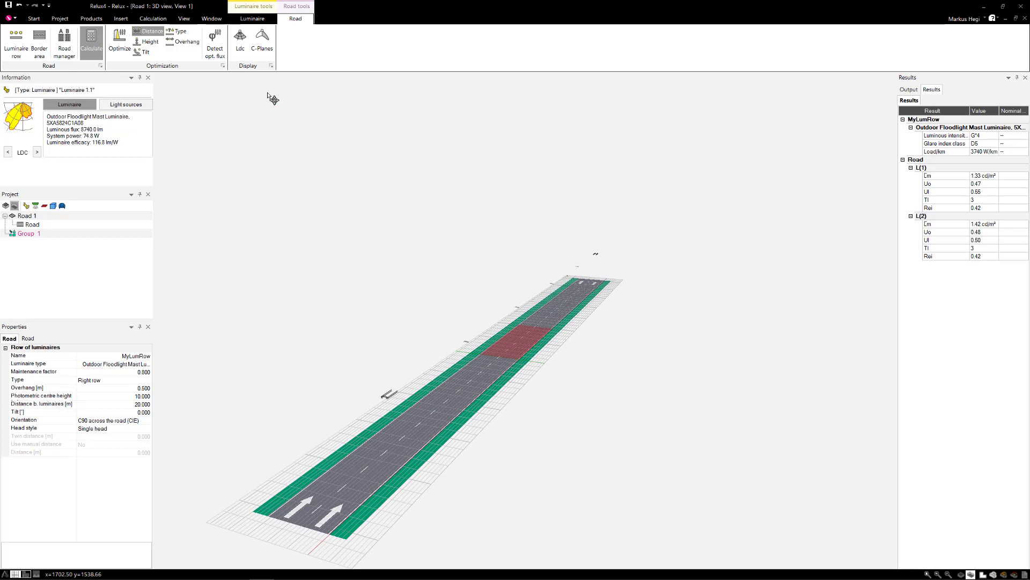
left_click(239, 40)
left_click_drag(312, 357, 301, 371)
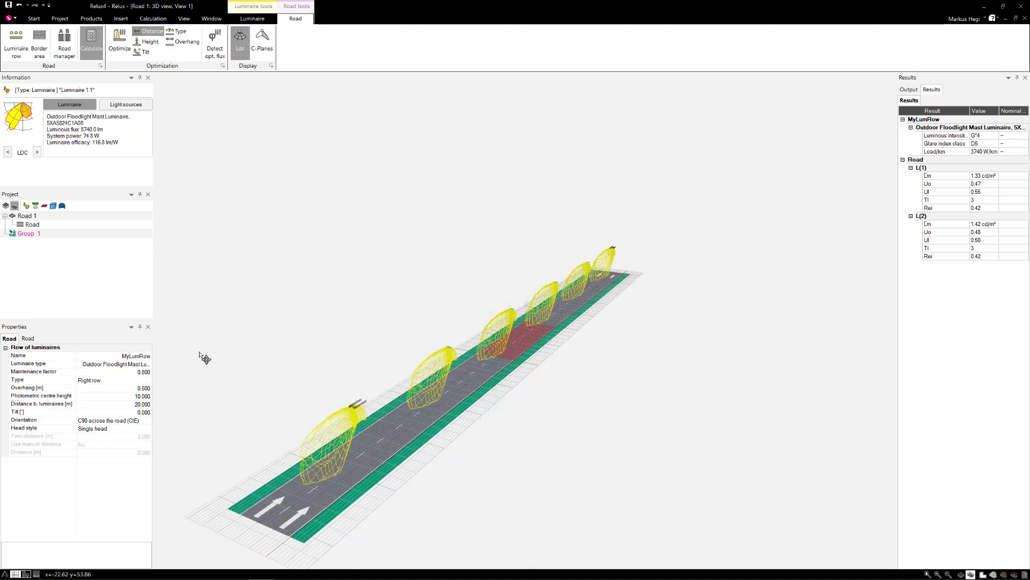
Change the layout of Road 1 to Road with central reservation and set the central reservation width to 2 m.
left_click(27, 192)
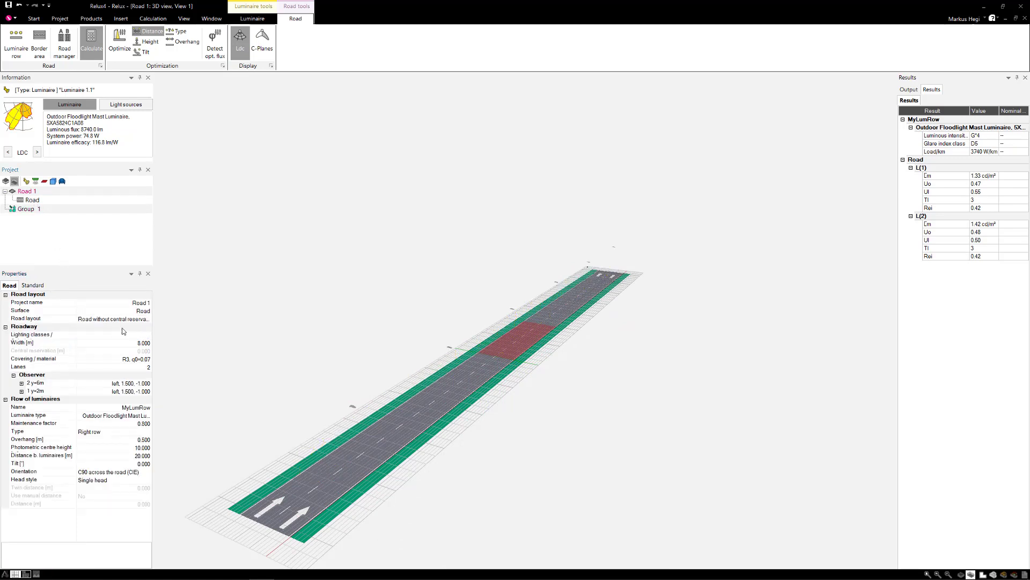
left_click(149, 320)
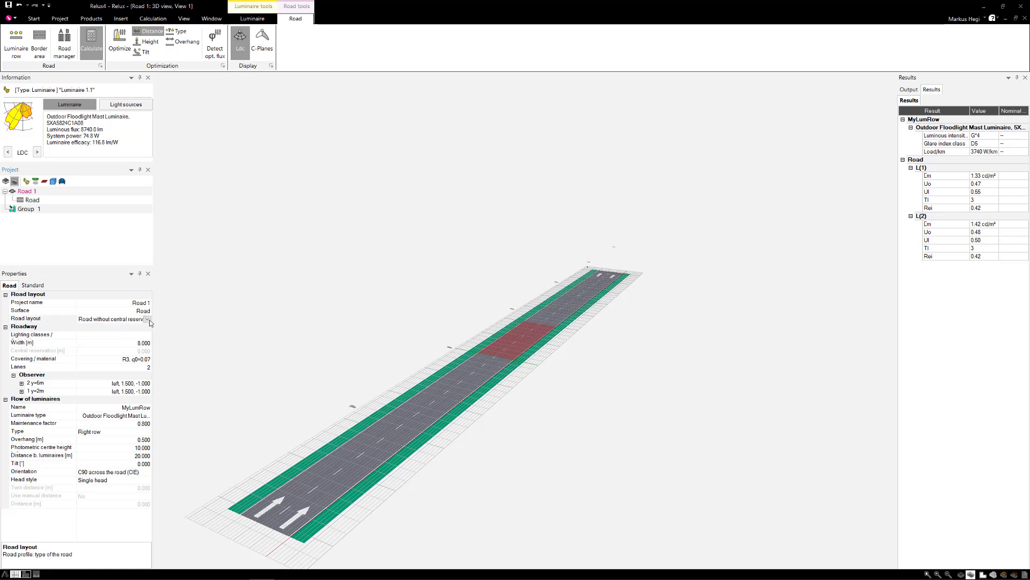
left_click(147, 319)
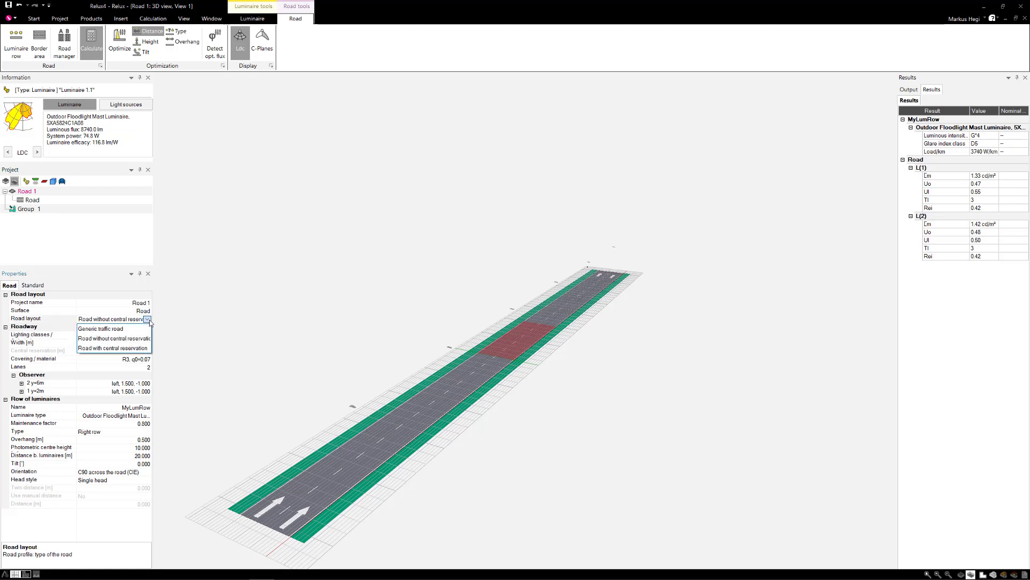
left_click(124, 348)
left_click(80, 351)
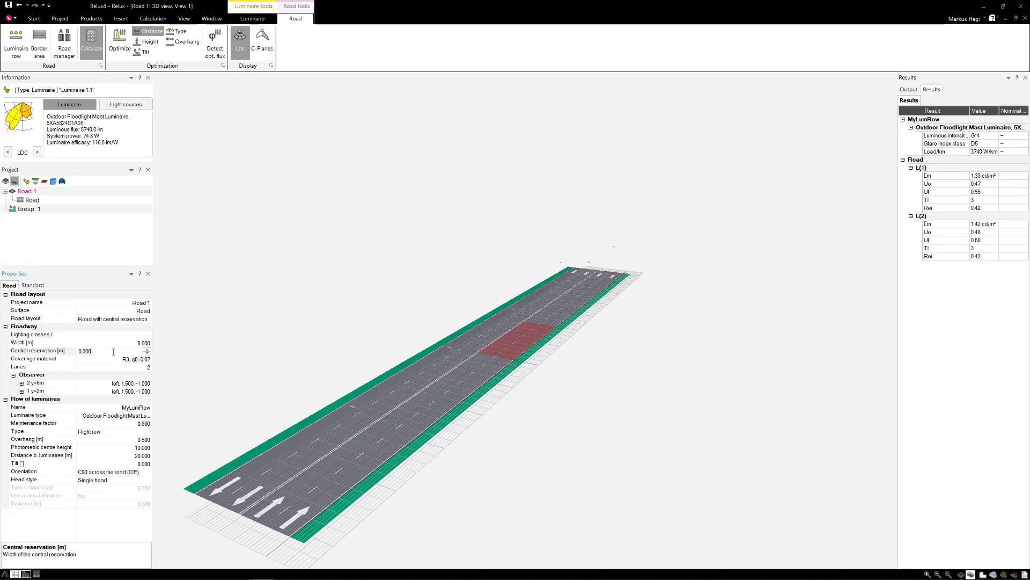
left_click(80, 351)
type("2")
key("Return")
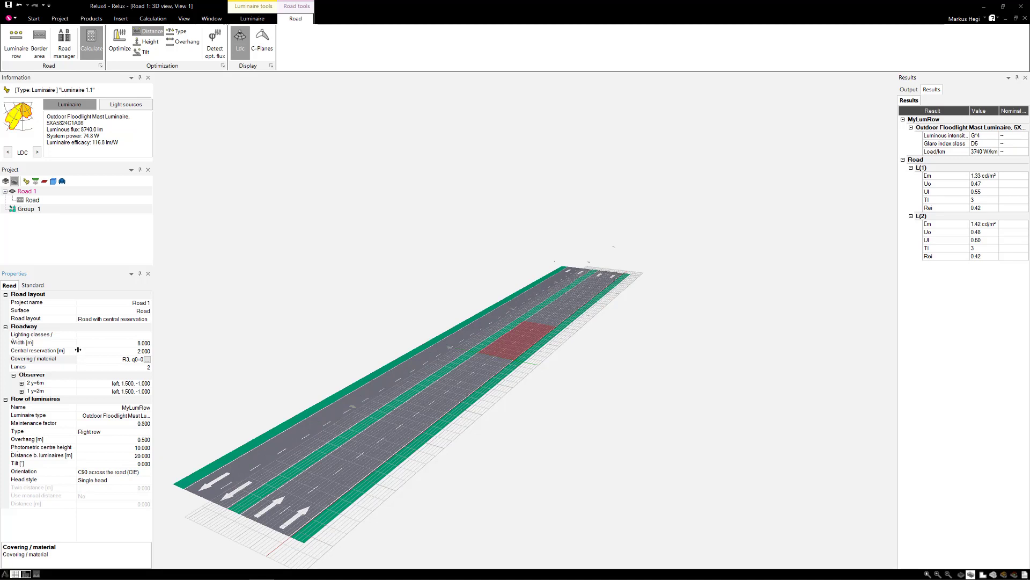
left_click(97, 367)
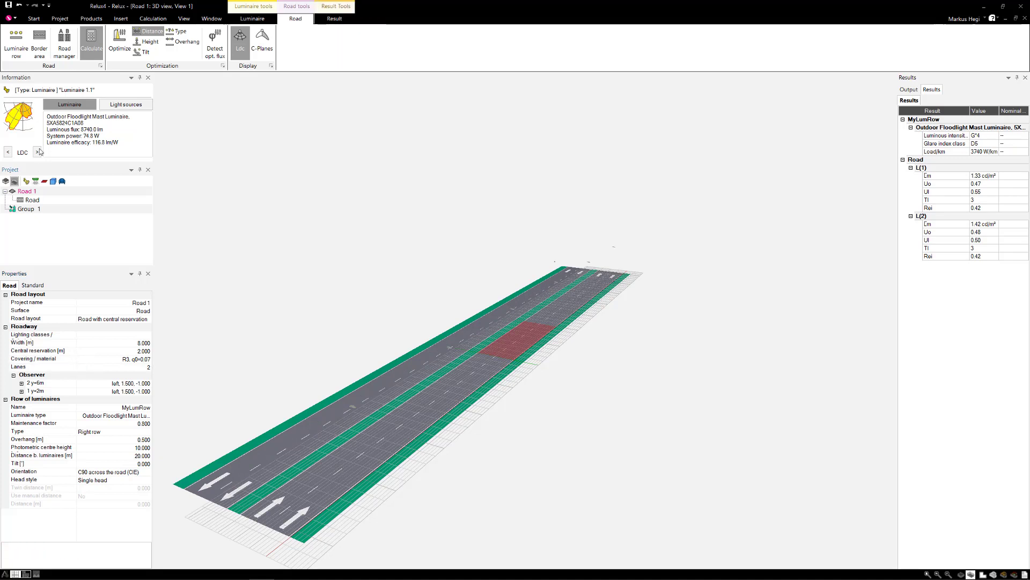
Add a border area on the right side of the road with a kerb distance of 3 m, and delete it again.
left_click(42, 49)
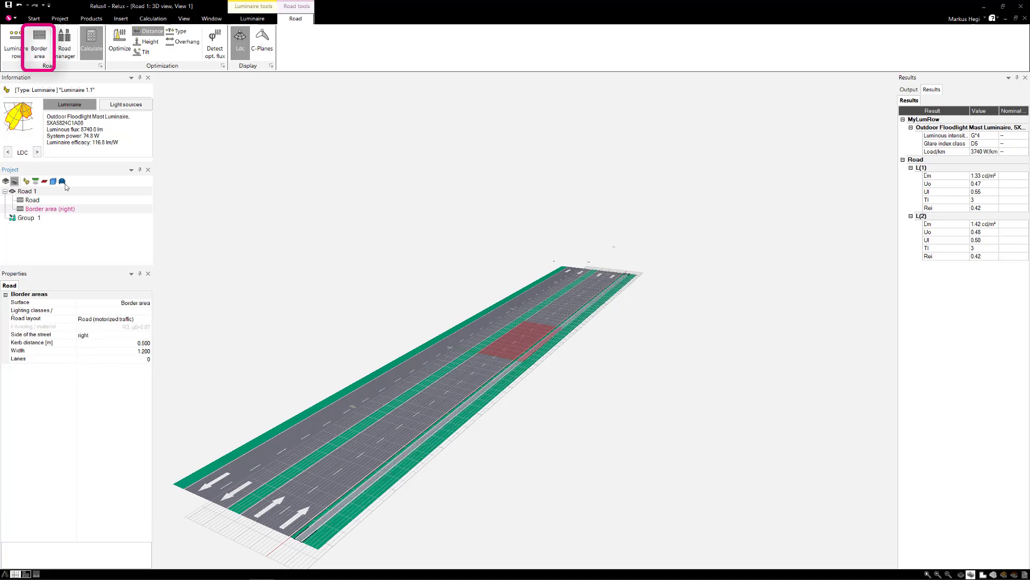
left_click(64, 342)
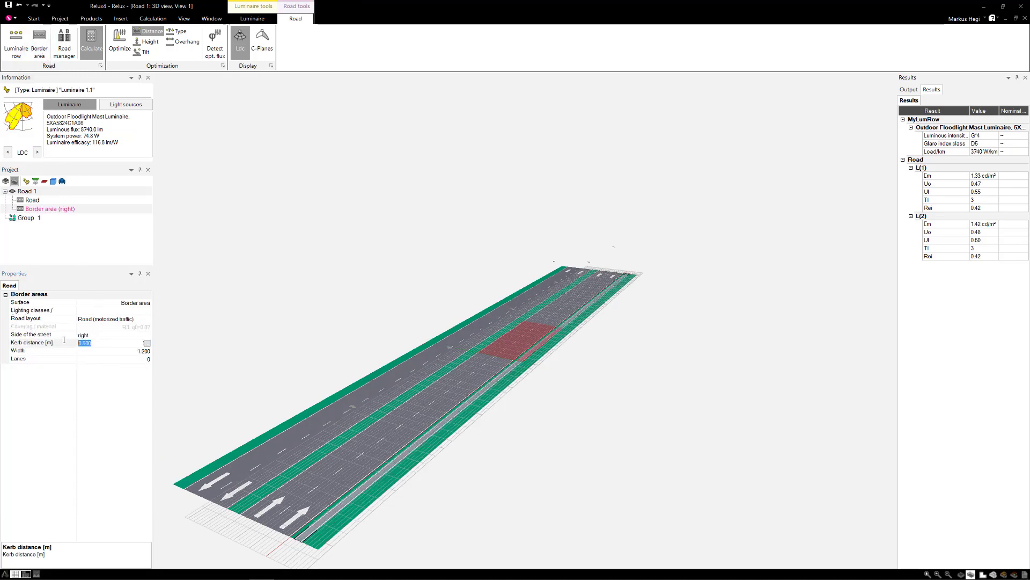
type("3")
key("Return")
left_click(59, 237)
key("Delete")
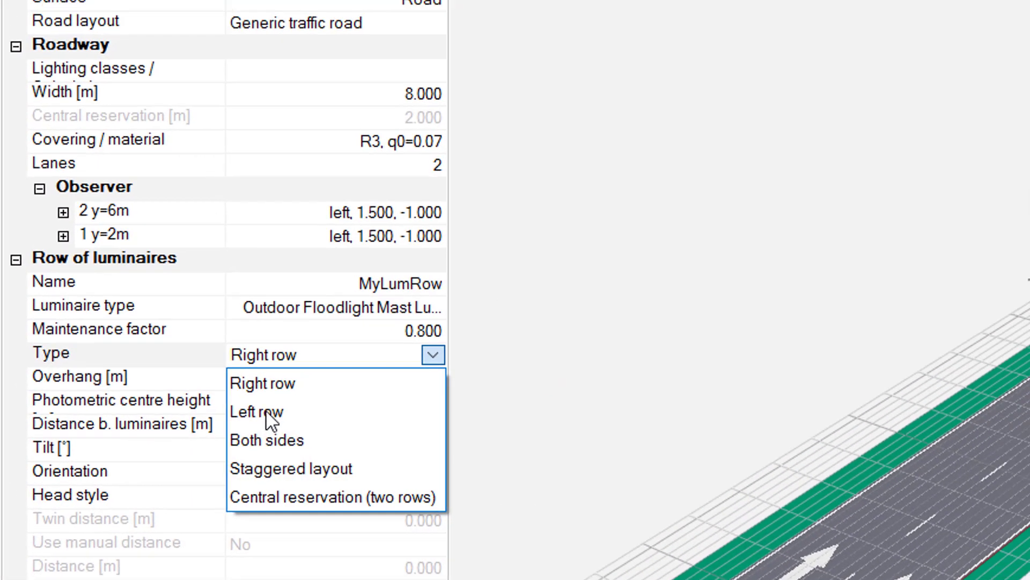
Duplicate the luminaire row group in the project and set the copy's row type to Left row.
left_click(282, 407)
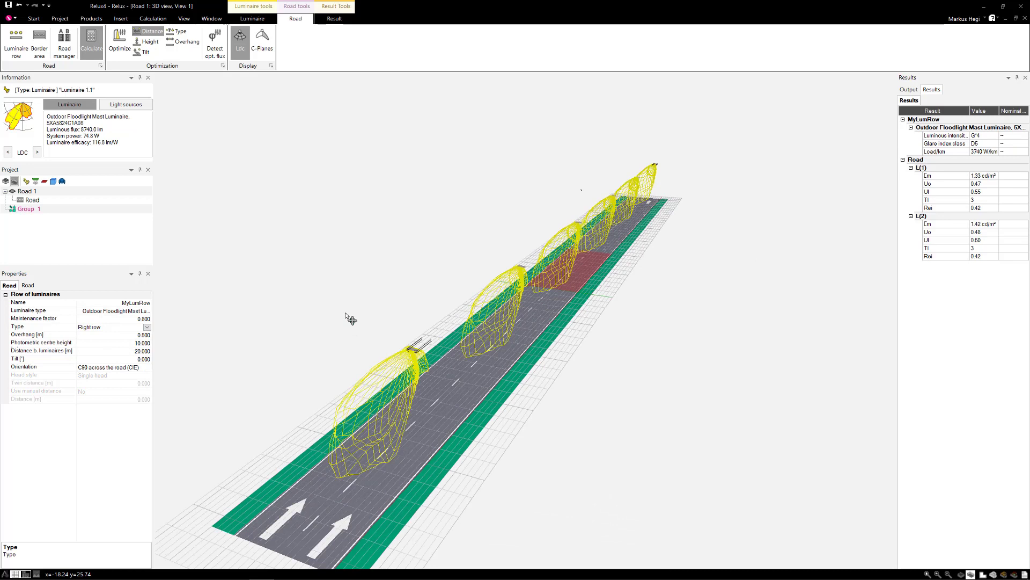
right_click(28, 211)
left_click(32, 222)
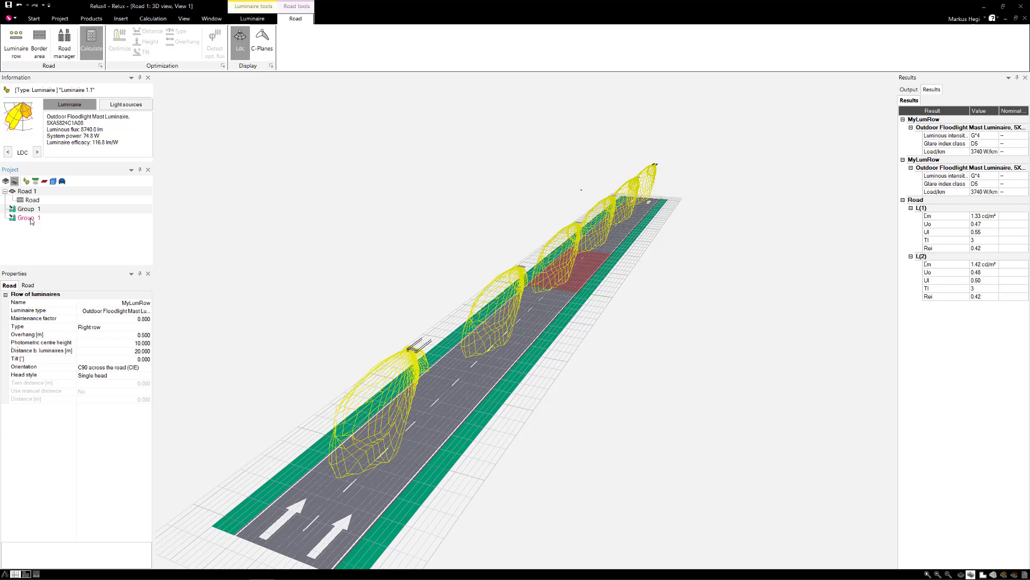
left_click(128, 329)
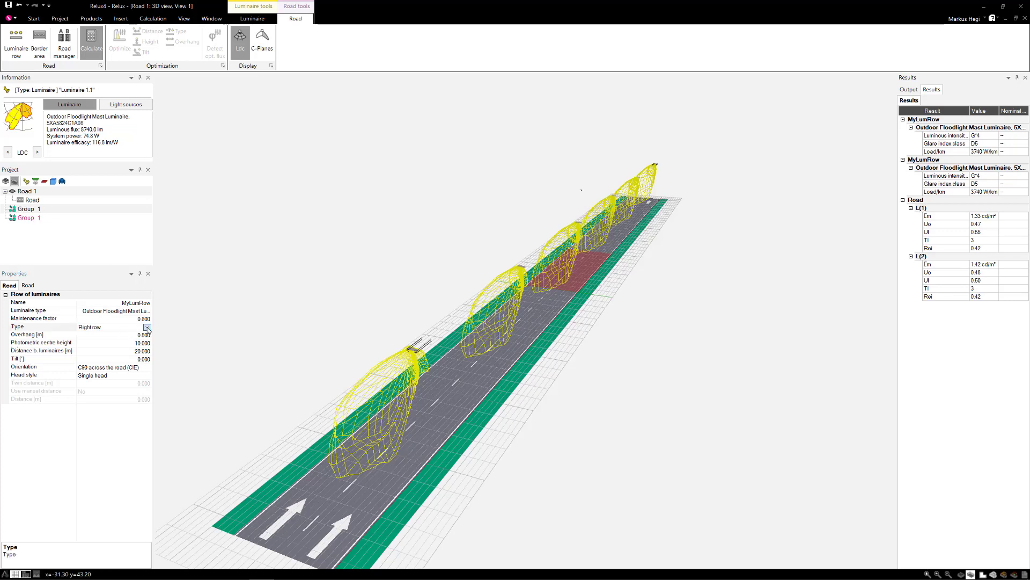
left_click(148, 328)
left_click(89, 348)
Set the overhang of the left luminaire row to -2 m.
left_click(106, 337)
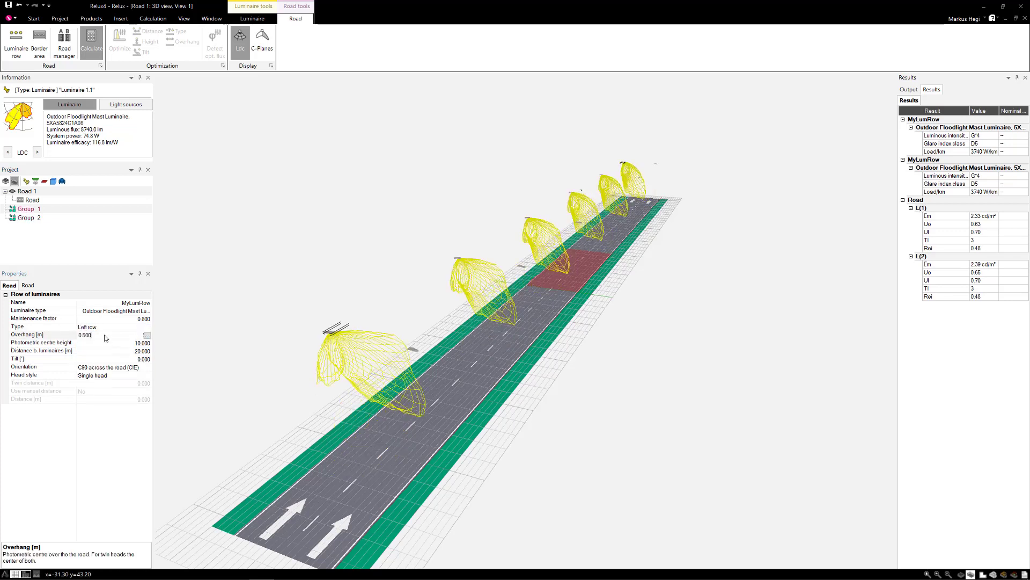
left_click_drag(94, 335, 74, 335)
type("-2")
key("Return")
Change the left row's luminaire type to Outdoor Floodlight Mast Luminaire 5XA7672B1A4A and check both luminaire groups in the project.
left_click(144, 311)
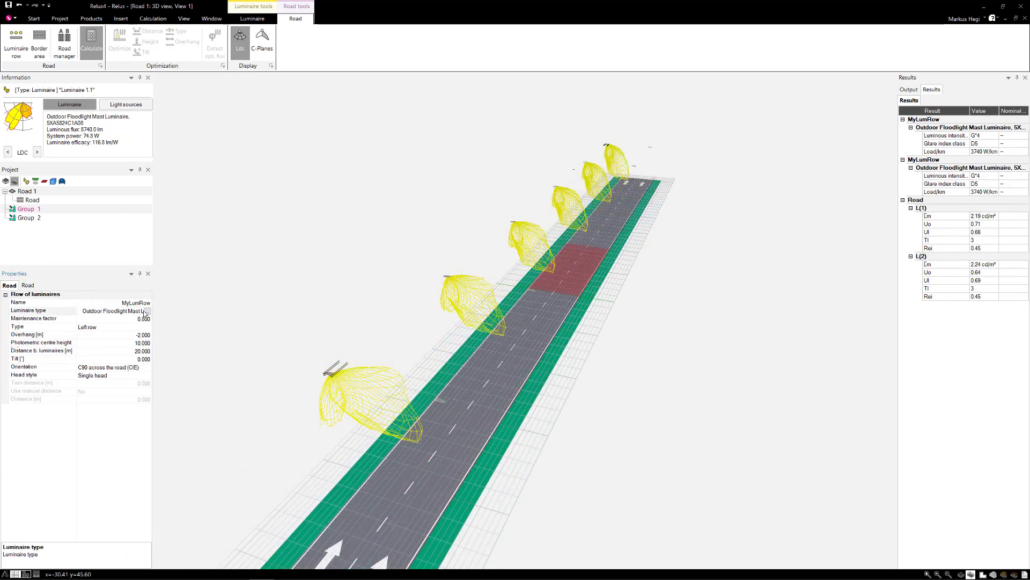
left_click(146, 311)
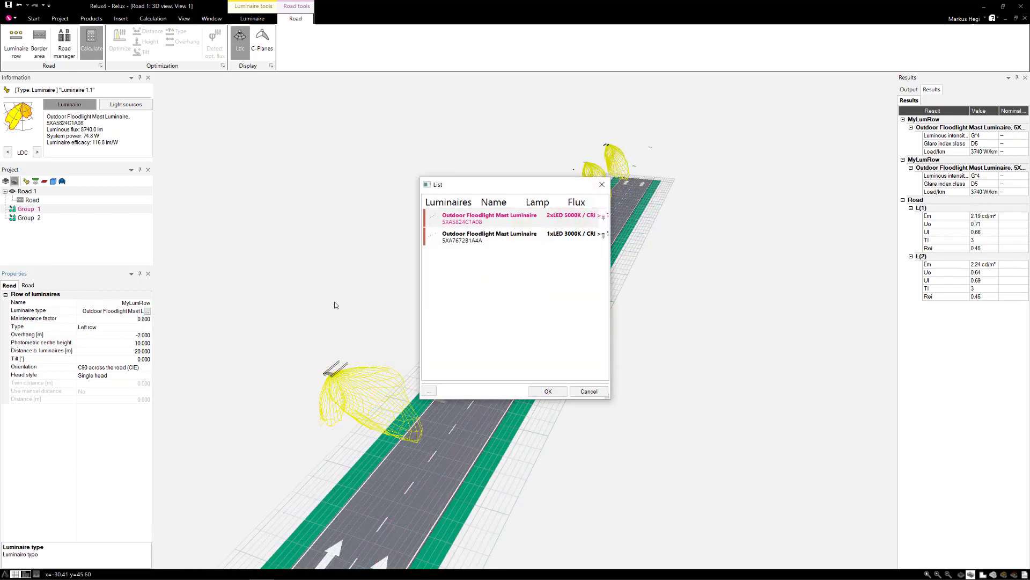
double_click(472, 237)
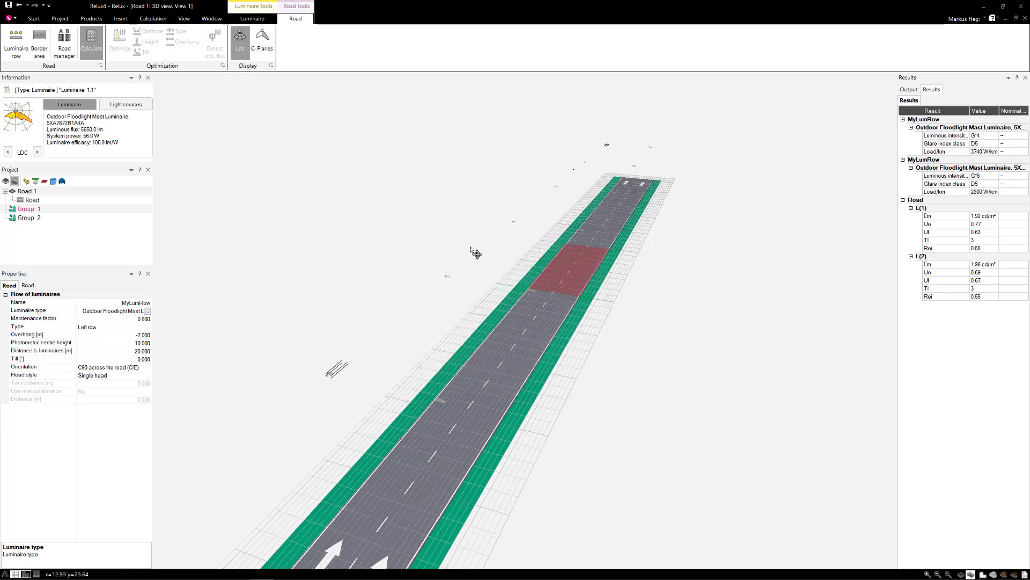
left_click(39, 221)
left_click(33, 211)
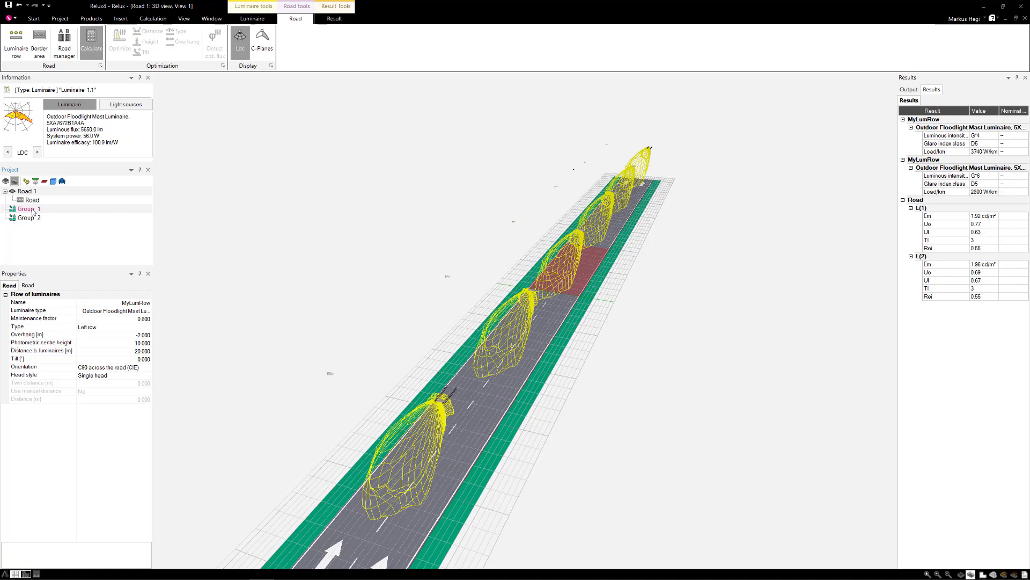
Assign lighting class M4 from EN 13201-2 (3.2015) to the roadway of Road 1 and calculate the results.
left_click(148, 335)
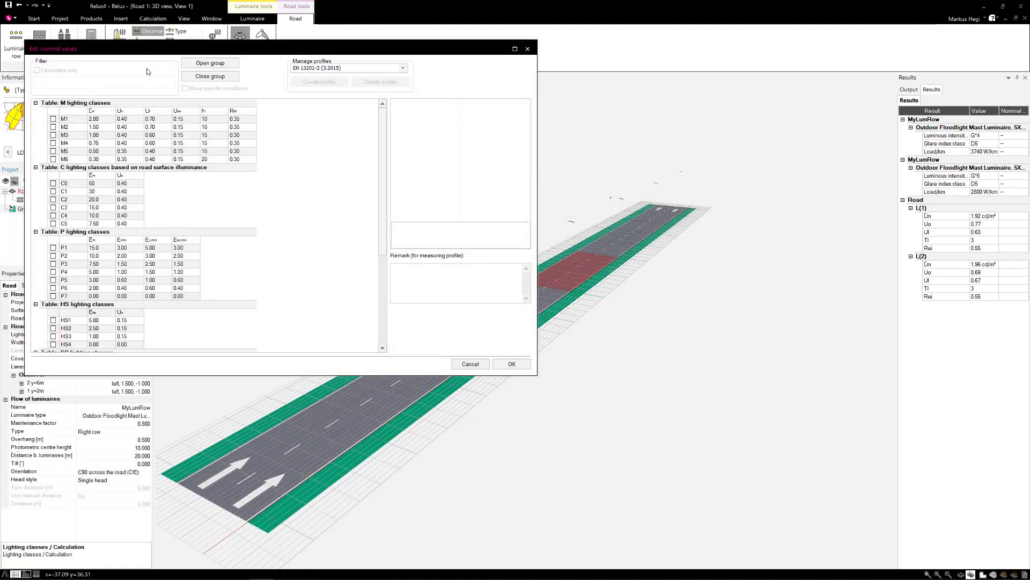
left_click(288, 224)
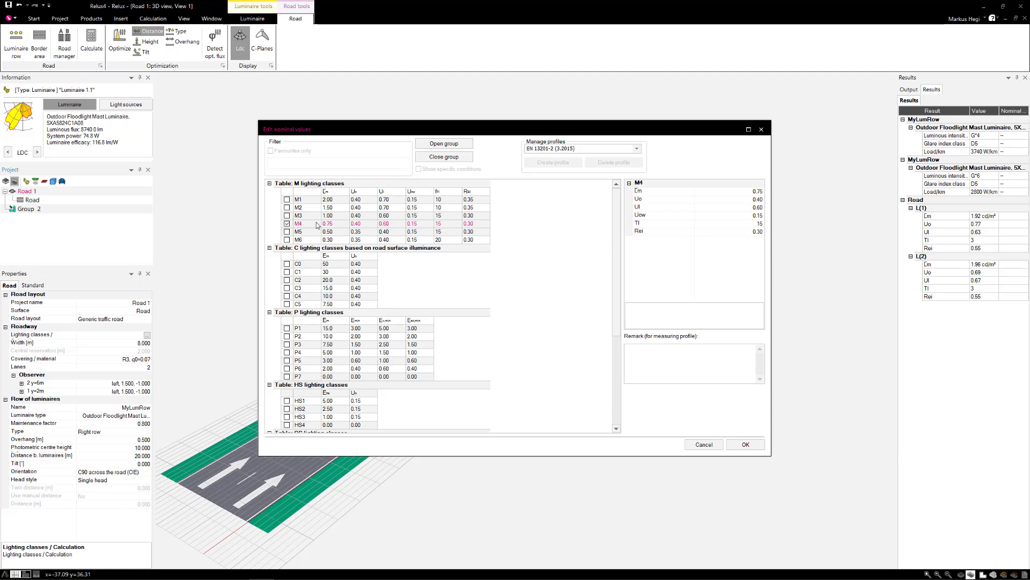
left_click(746, 444)
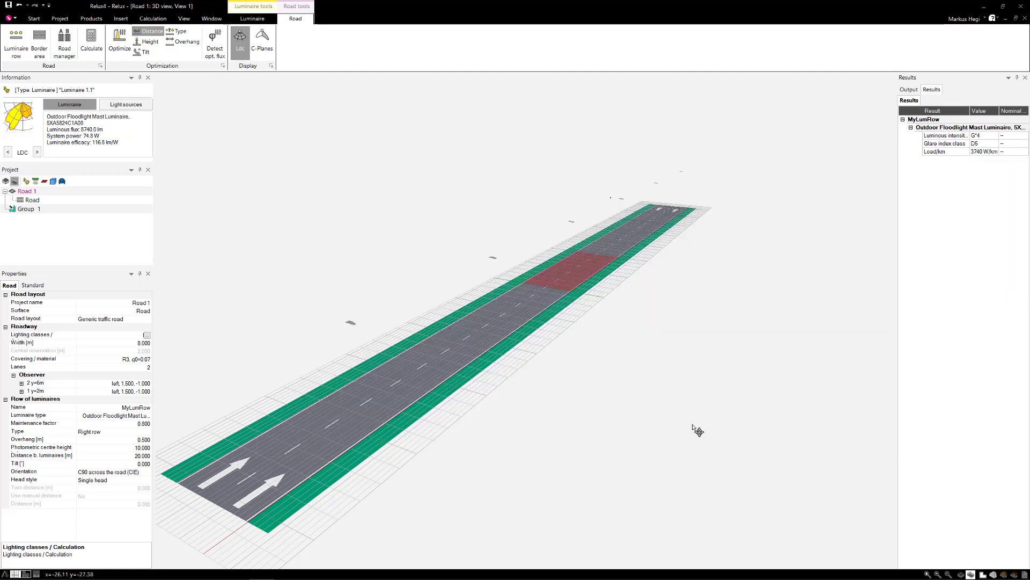
left_click(94, 52)
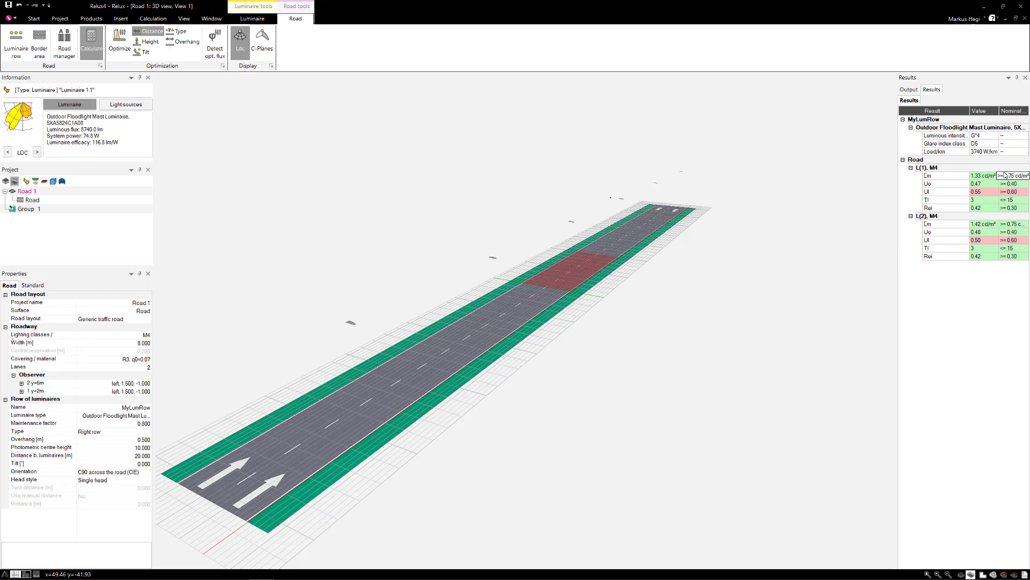
Set the luminaire row's distance between luminaires to 30 m and its photometric centre height to 8 m.
left_click(127, 455)
left_click_drag(96, 455, 74, 455)
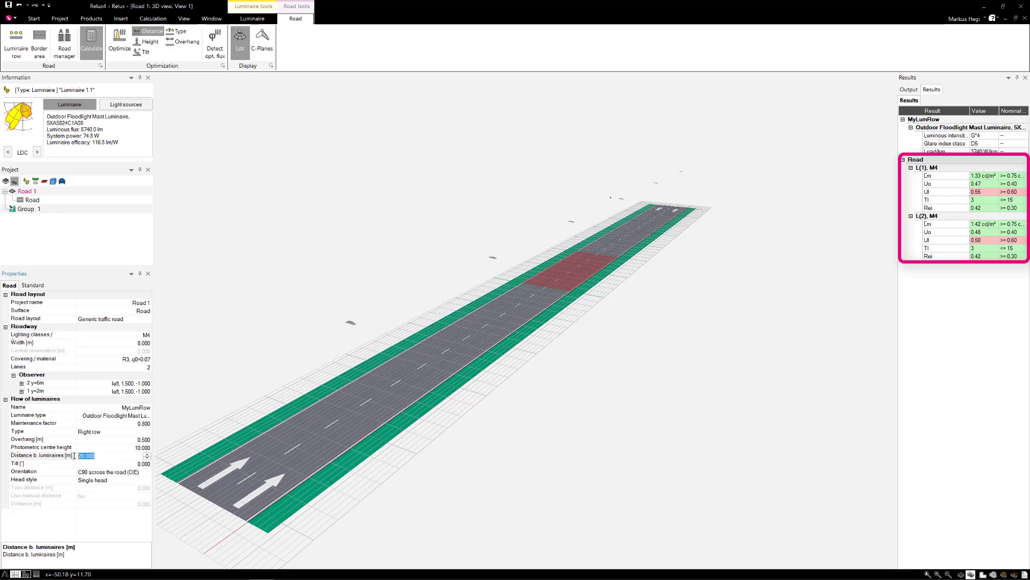
type("30")
left_click(86, 448)
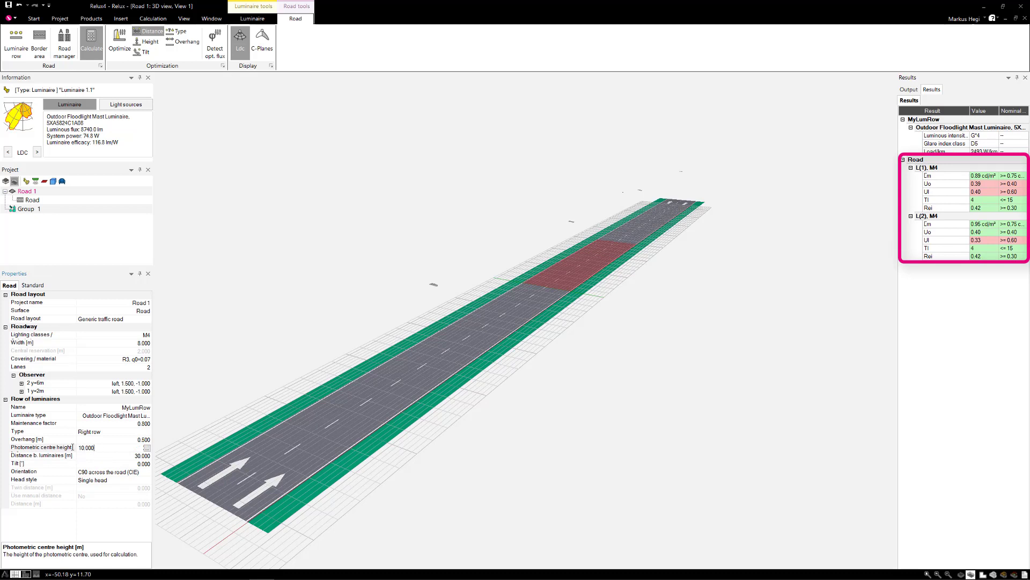
key("Return")
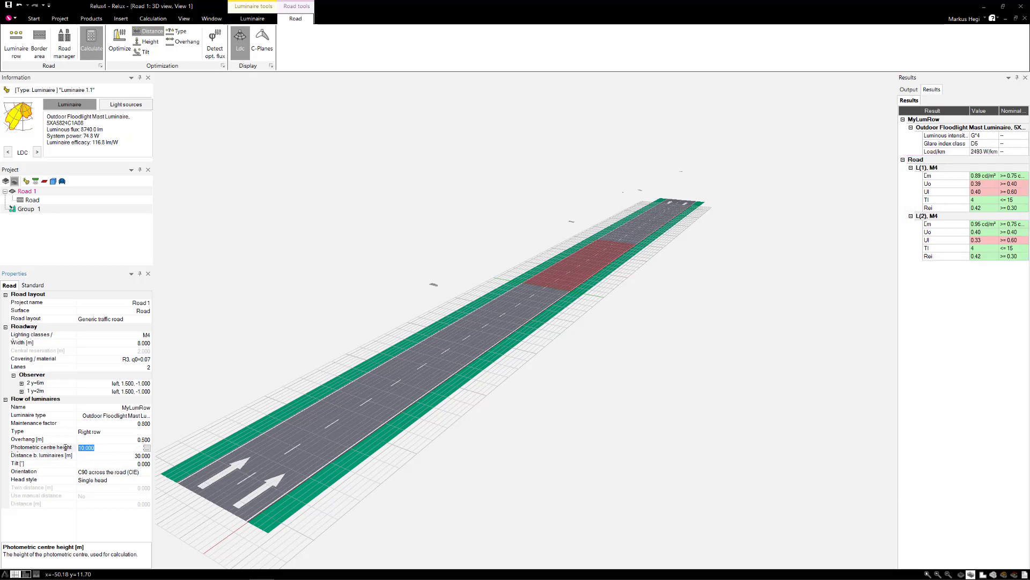
type("8")
left_click(92, 457)
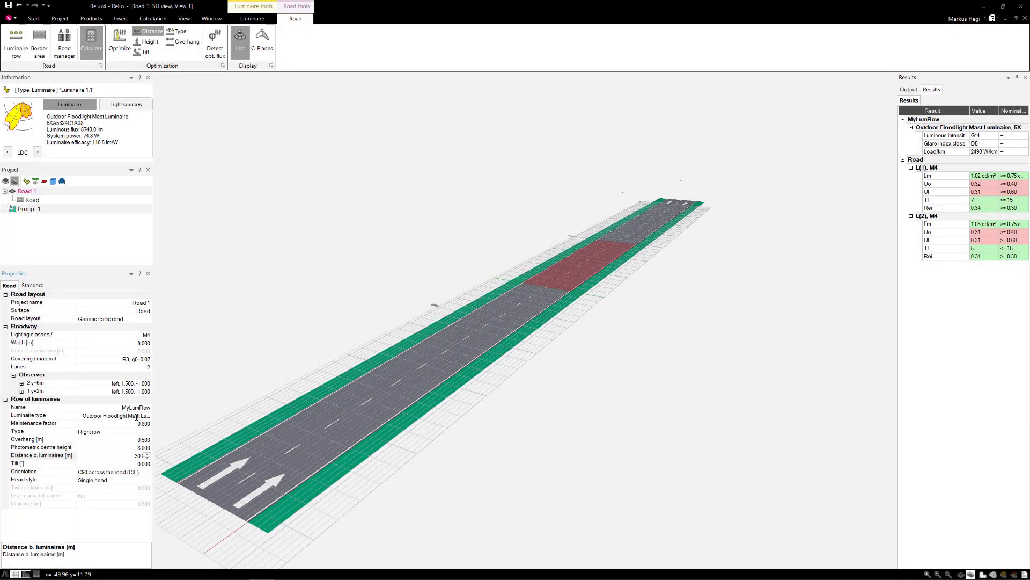
Change the luminaire type of Road 1's row to Outdoor Floodlight Mast Luminaire 5XA7672B1A4A.
left_click(146, 415)
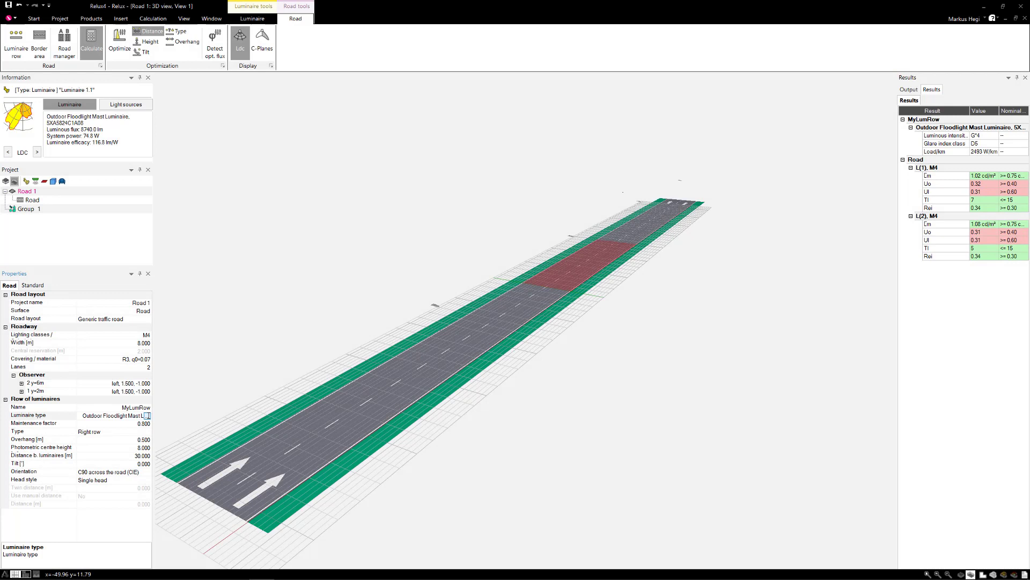
left_click(147, 415)
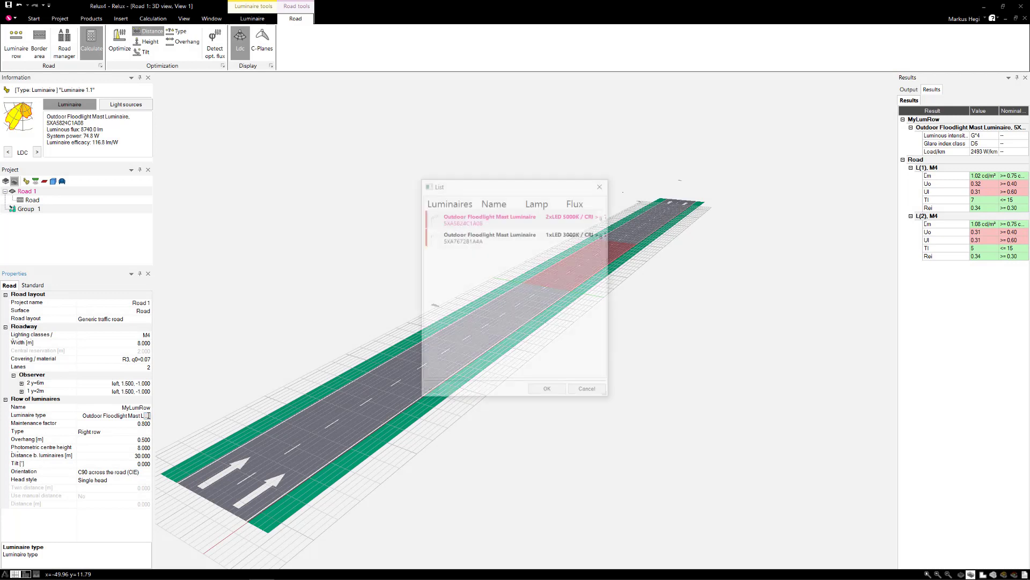
double_click(458, 240)
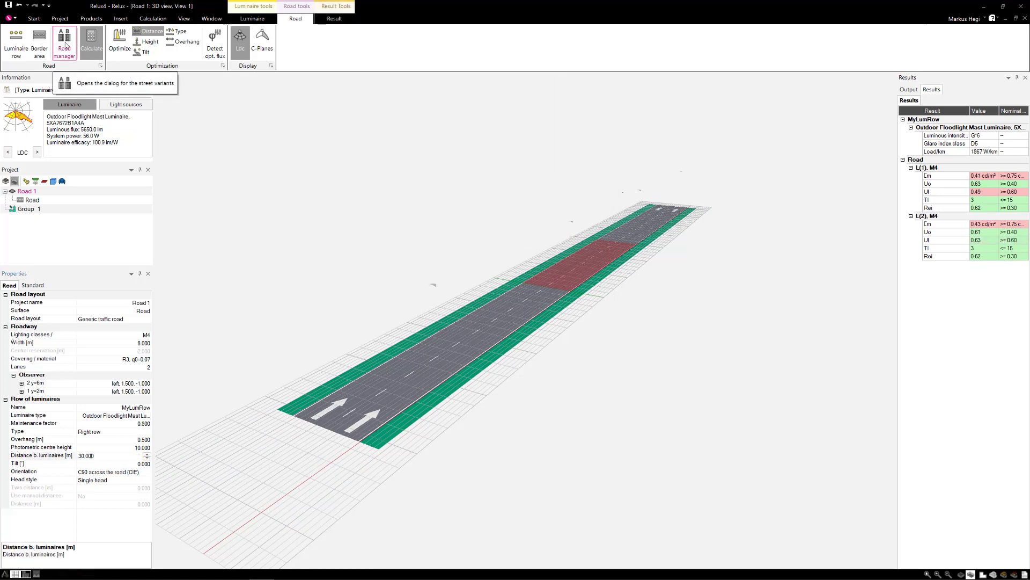
Add the active scene as a street variant in the road manager.
left_click(65, 46)
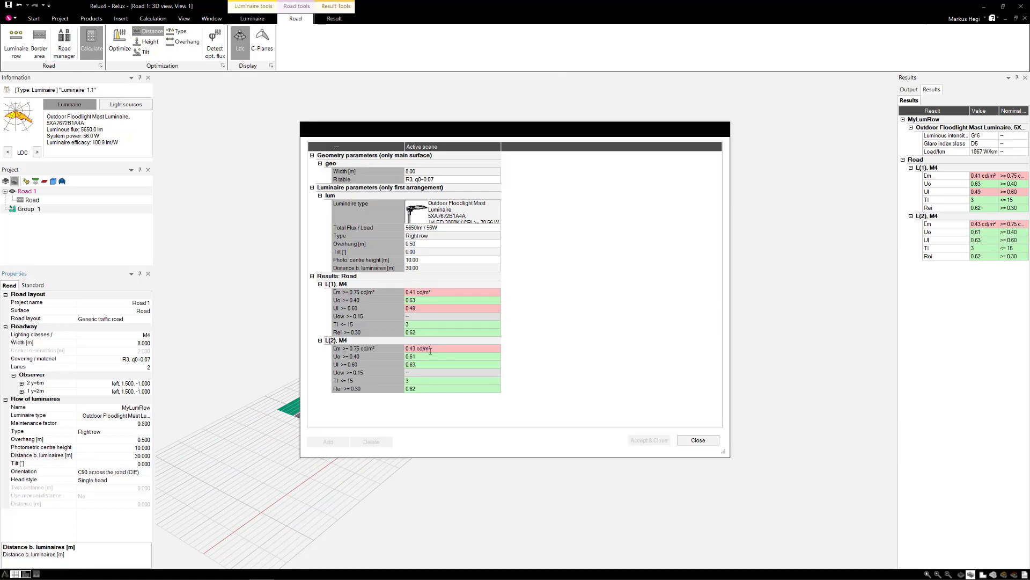
left_click(443, 153)
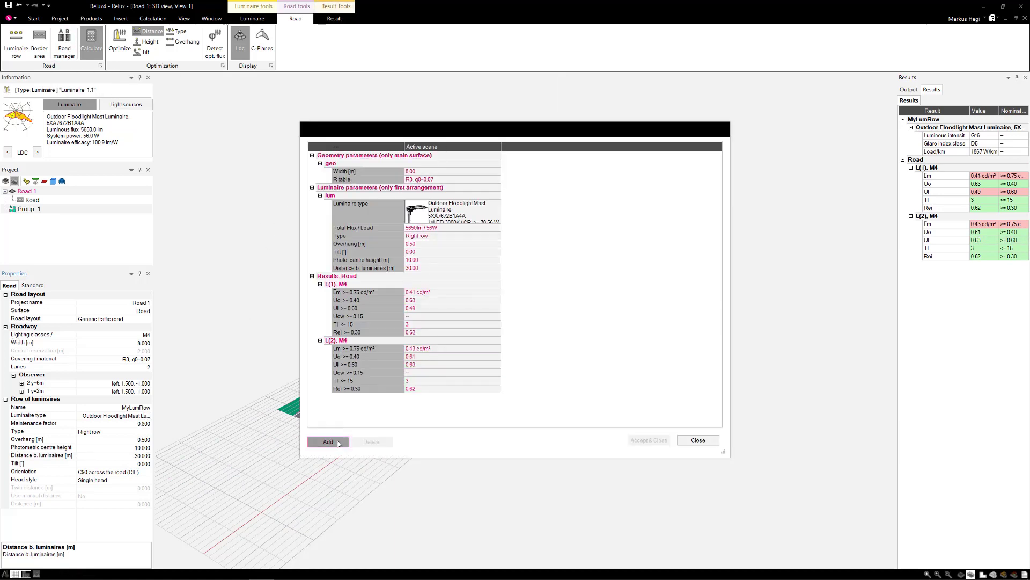
left_click(328, 441)
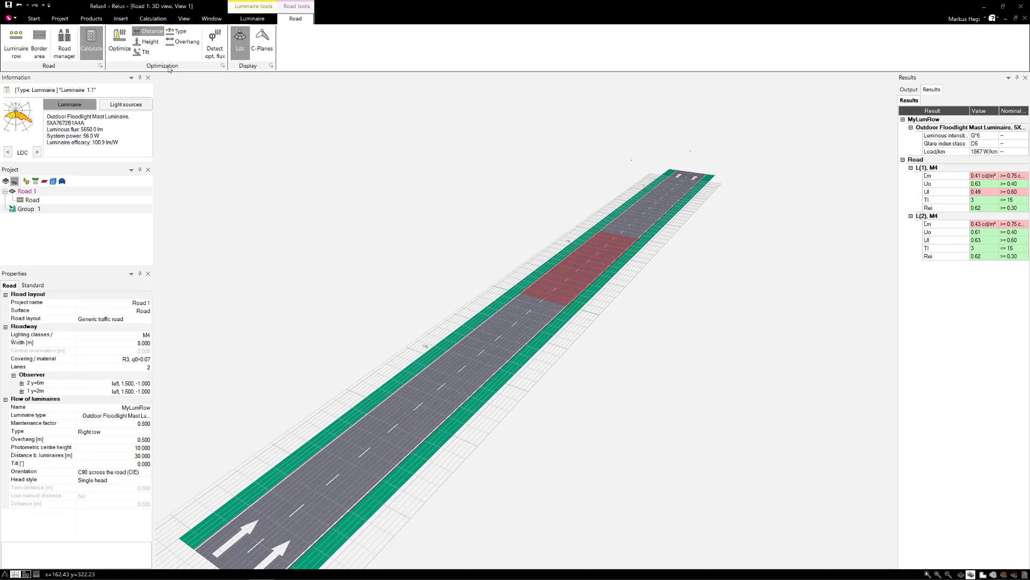
Optimize the luminaire row with distance and type as the variable parameters.
left_click(179, 31)
left_click(119, 40)
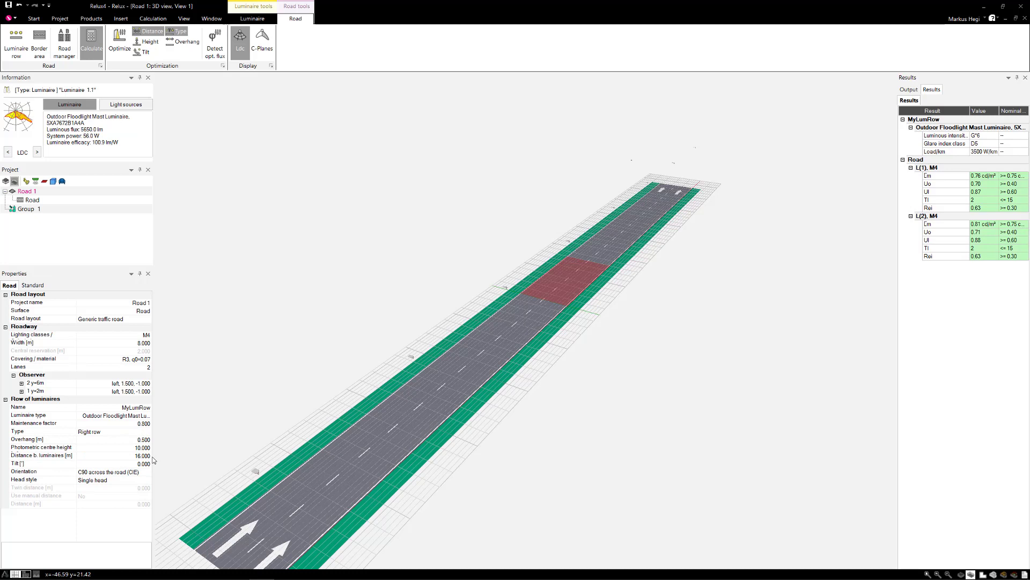
Include height and tilt in the parameters for the luminaire row optimization.
left_click(142, 54)
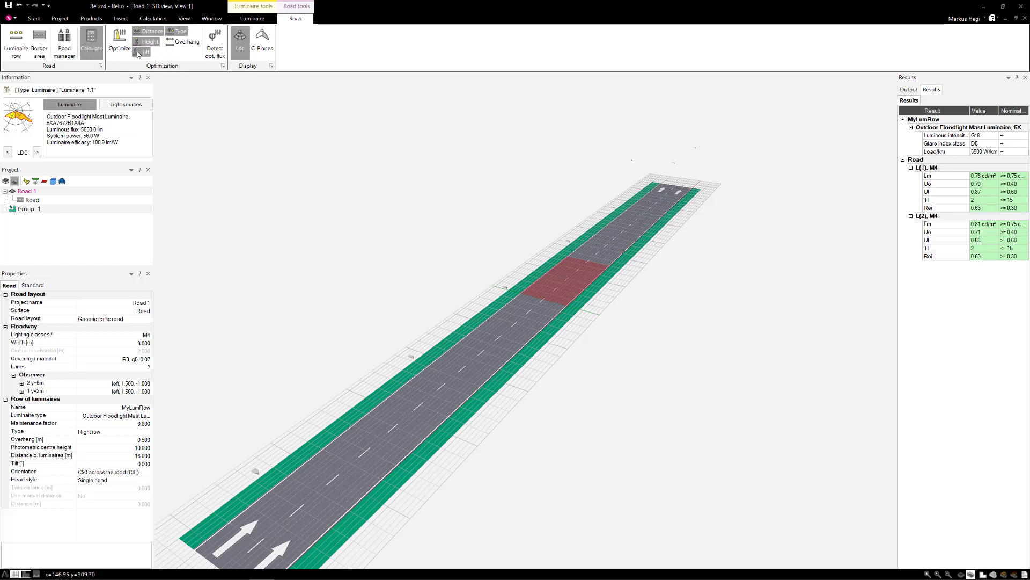